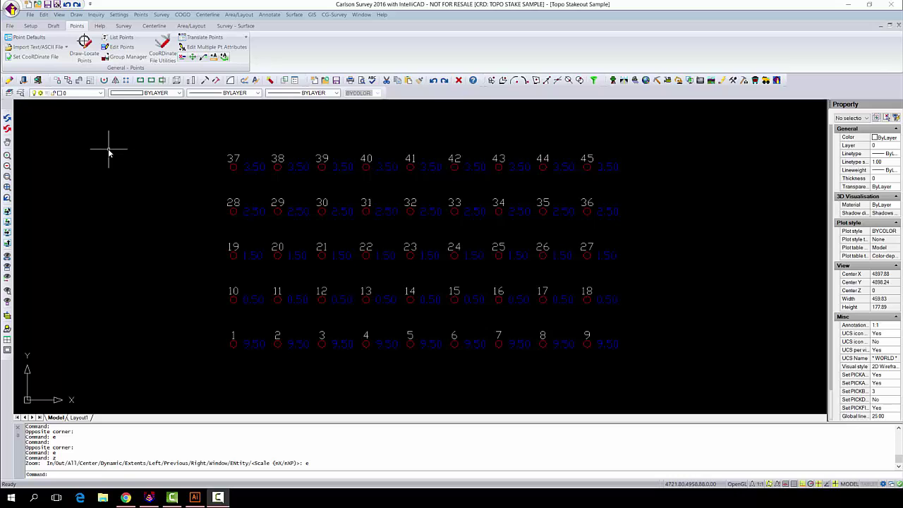
- Draw a shrink-wrap boundary across gaps on layer topo boundary around all 45 survey points
left_click(76, 15)
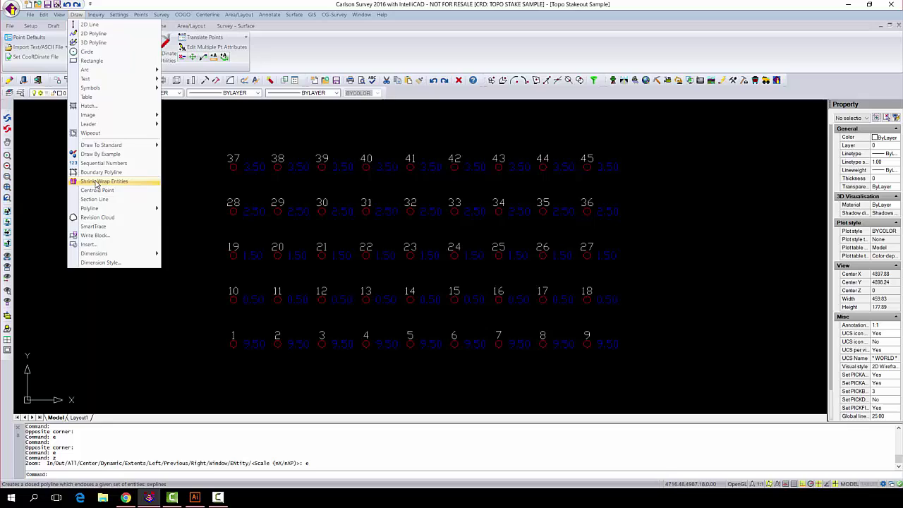
key("Escape")
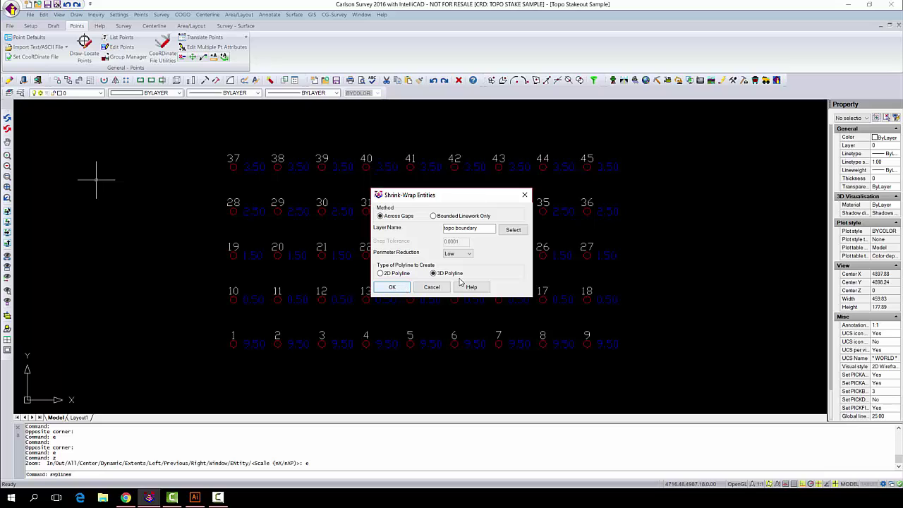
left_click(392, 287)
left_click(188, 116)
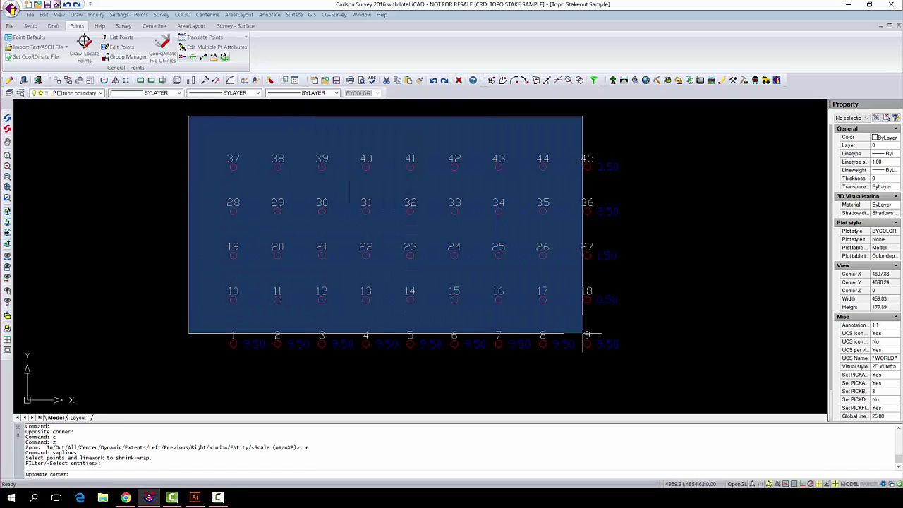
left_click(651, 383)
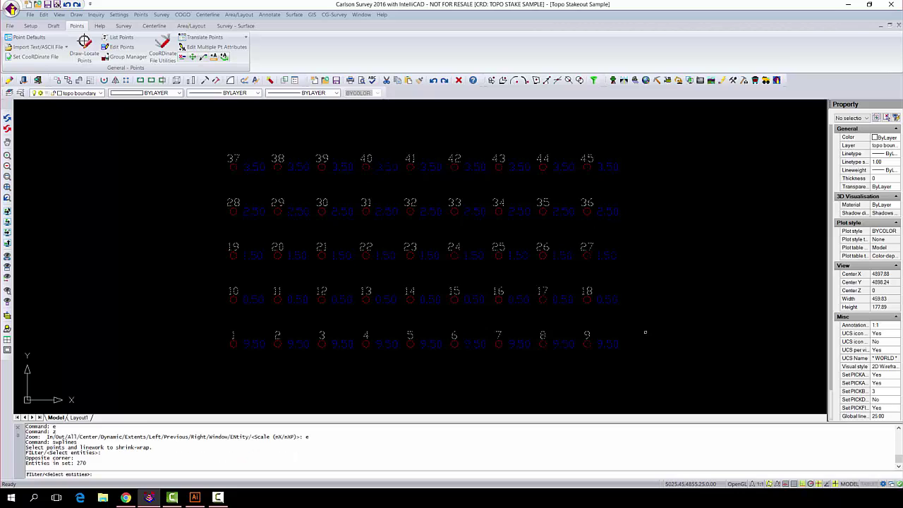
key("Return")
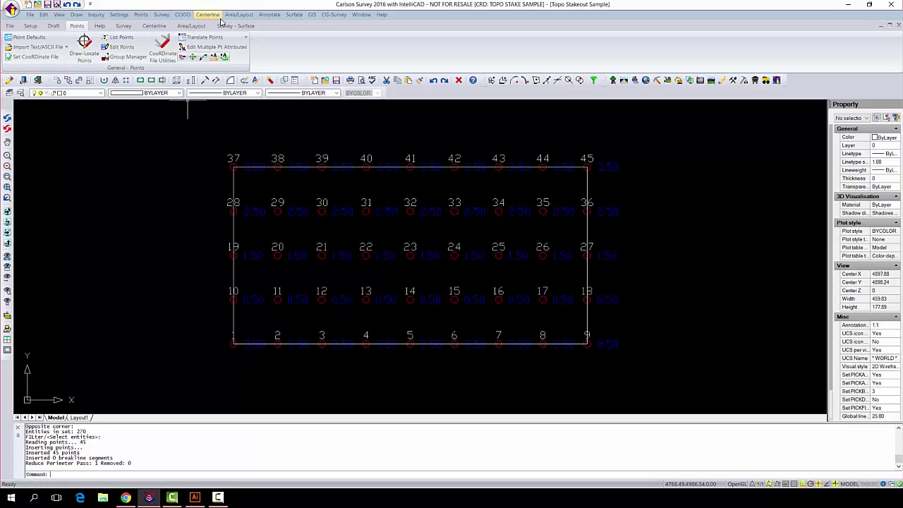
- In Triangulate & Contour, enable Write Triangulation File and name it 'Haag sample\Haag test 1'
left_click(294, 15)
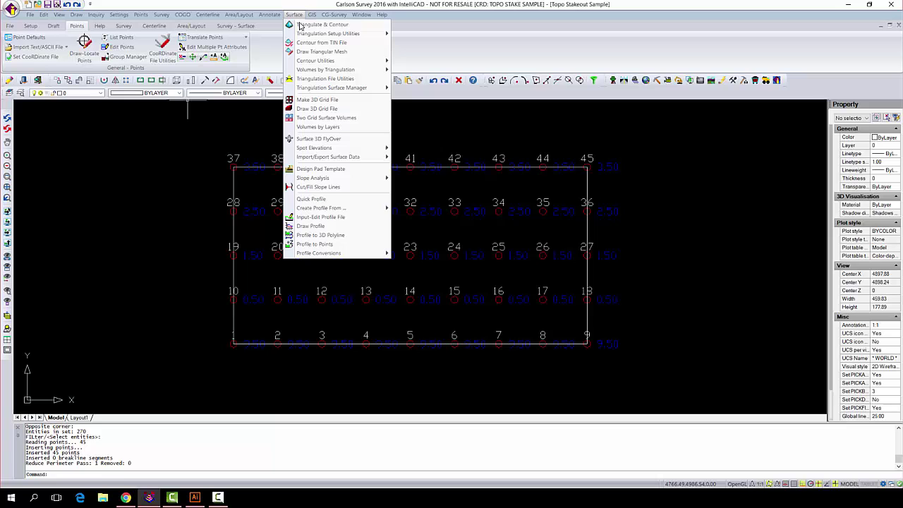
left_click(322, 24)
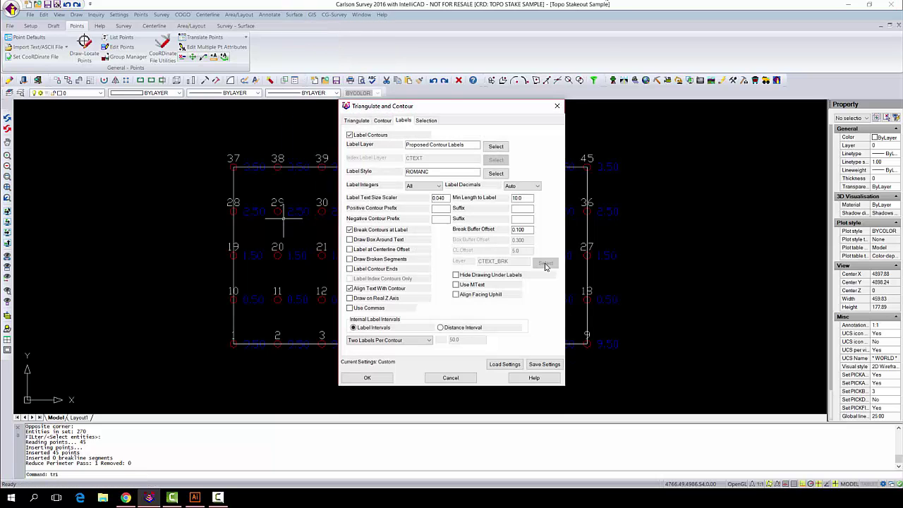
left_click(356, 121)
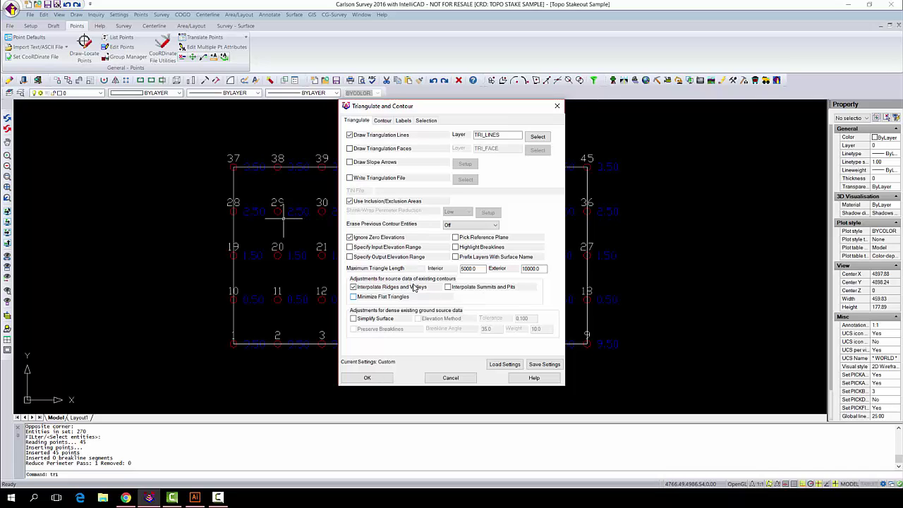
left_click(349, 177)
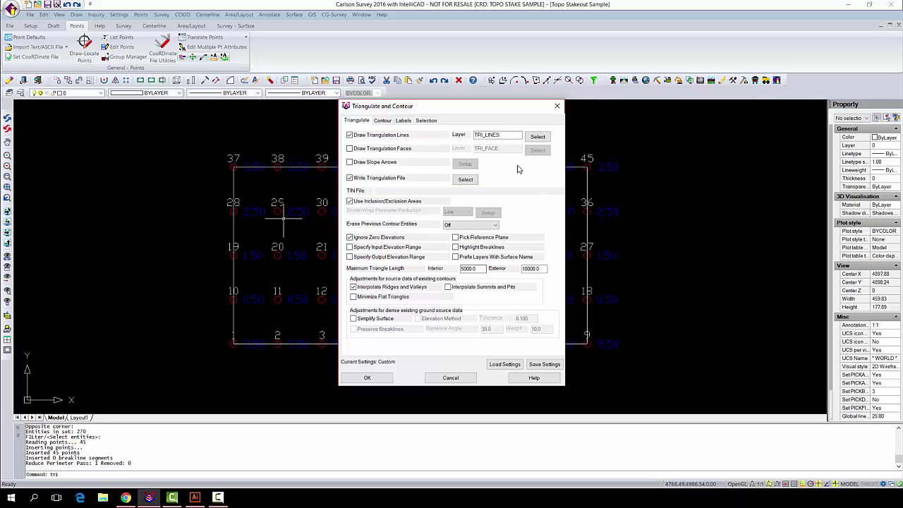
left_click(469, 181)
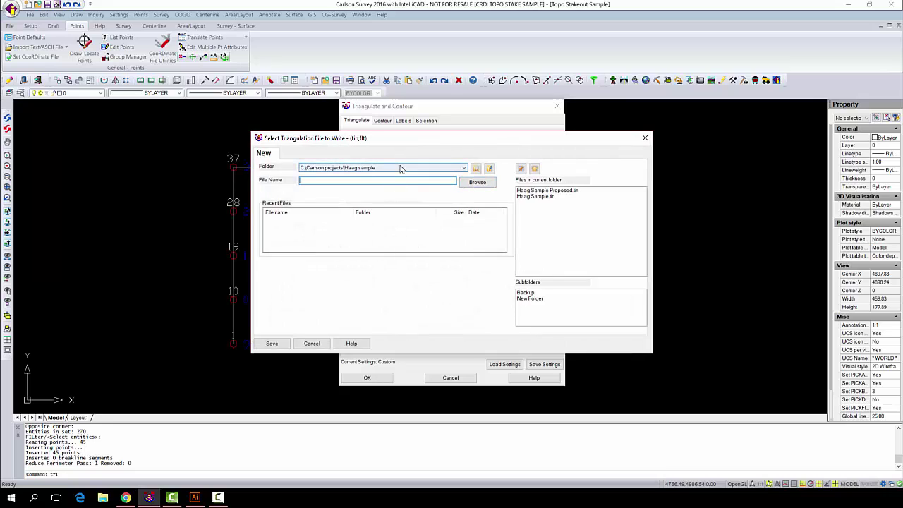
type("Ha")
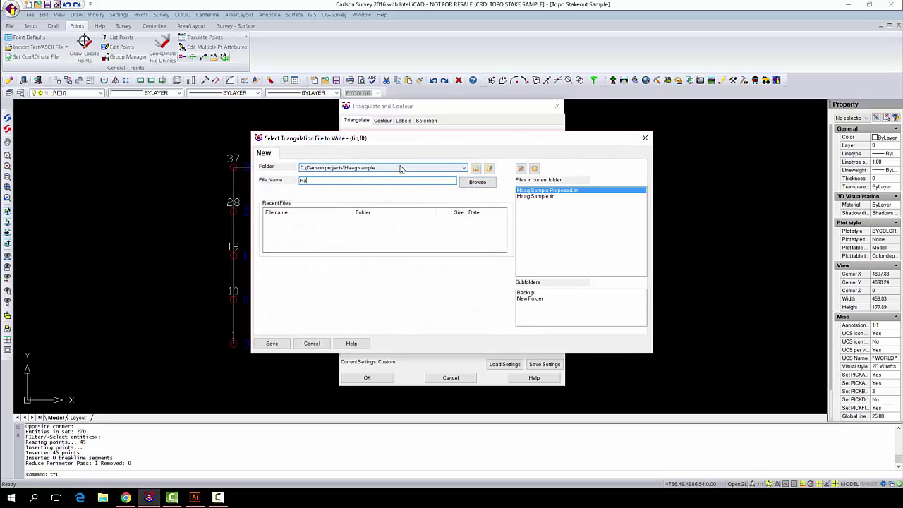
type("ag sample\\Haag test 1")
key("Return")
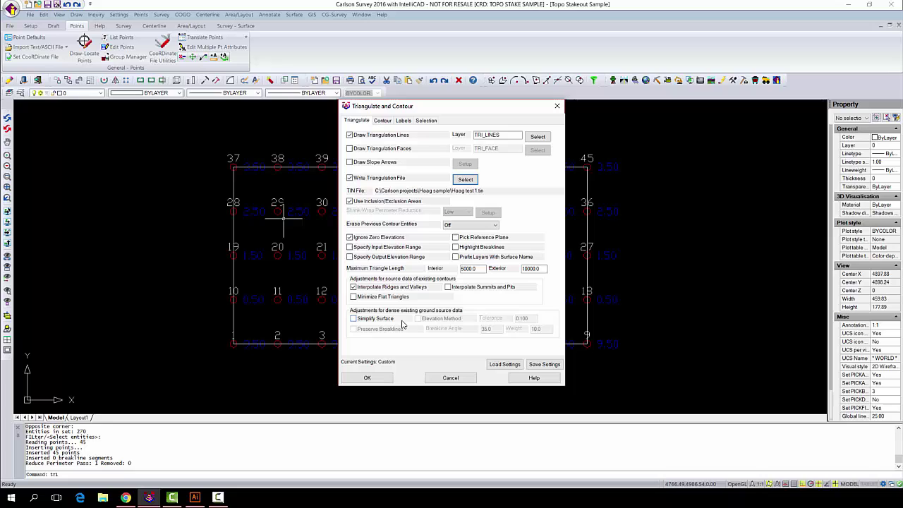
left_click(383, 120)
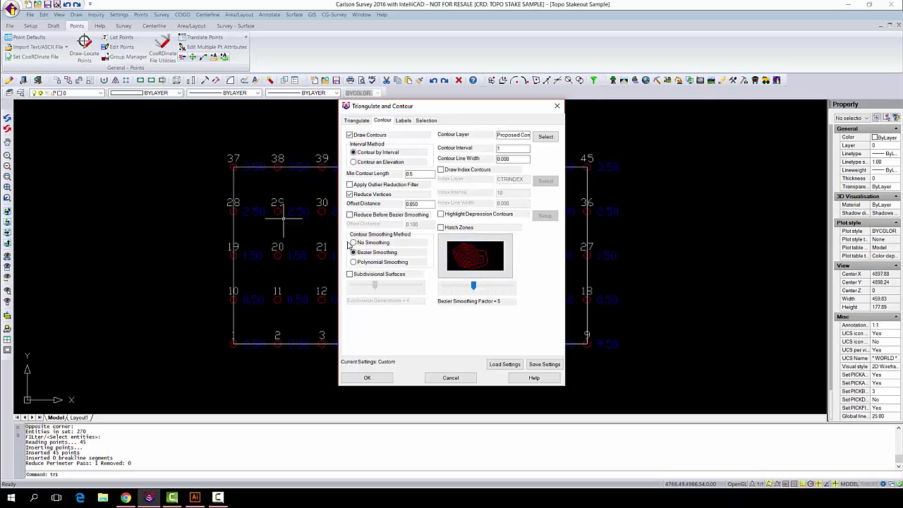
left_click(403, 120)
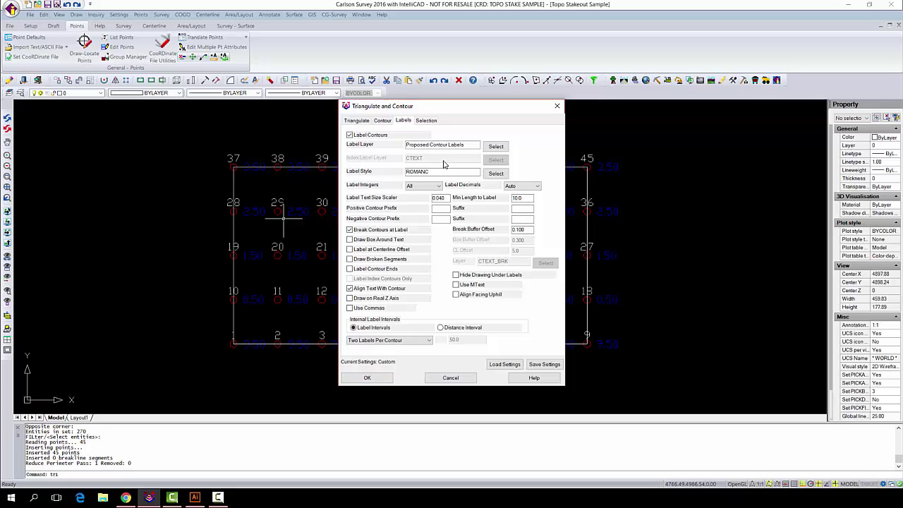
left_click(426, 120)
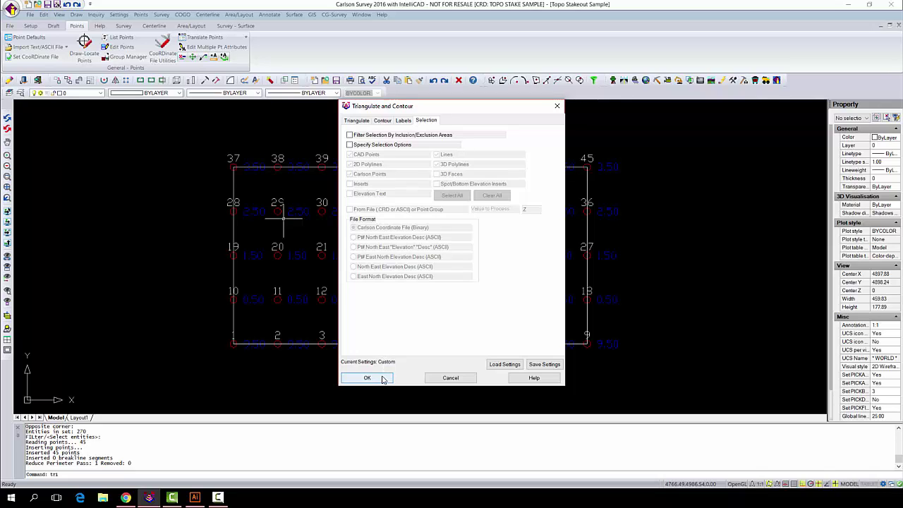
left_click(361, 123)
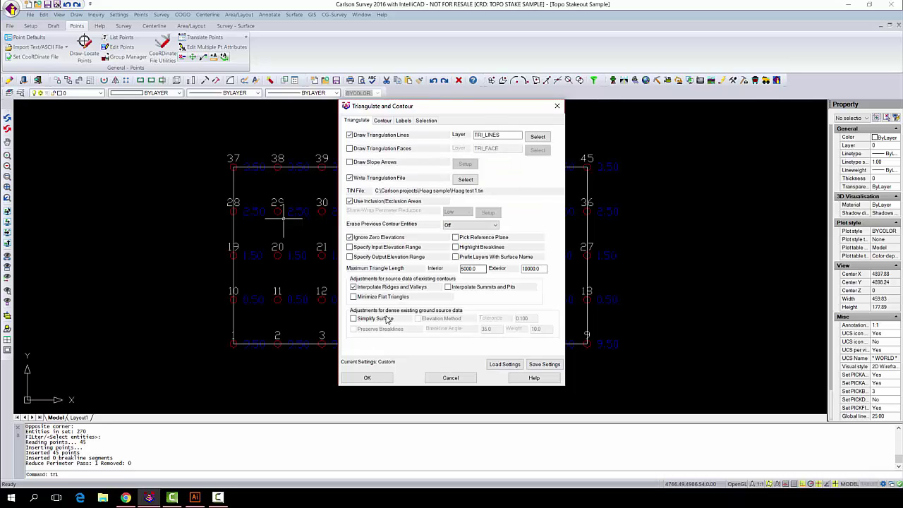
- Accept the settings and pick the shrink-wrap boundary as inclusion perimeter, skipping exclusion perimeters
key("Return")
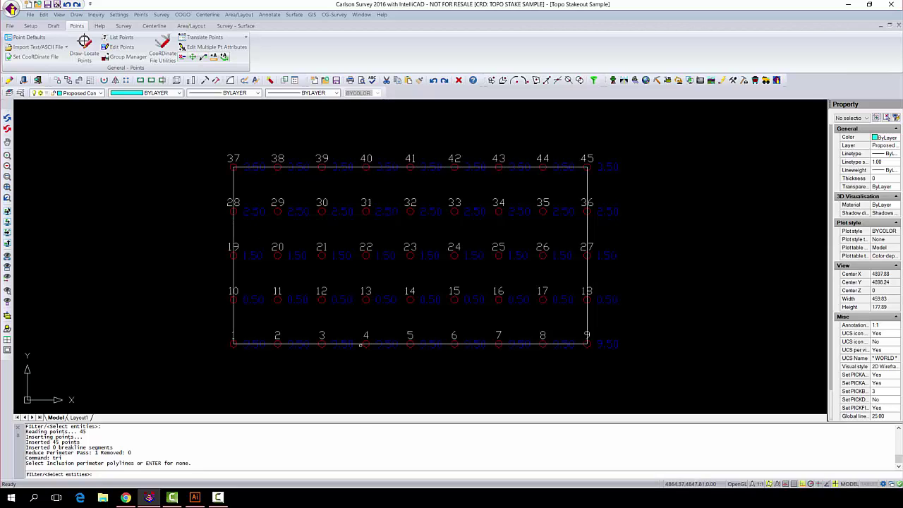
left_click(359, 343)
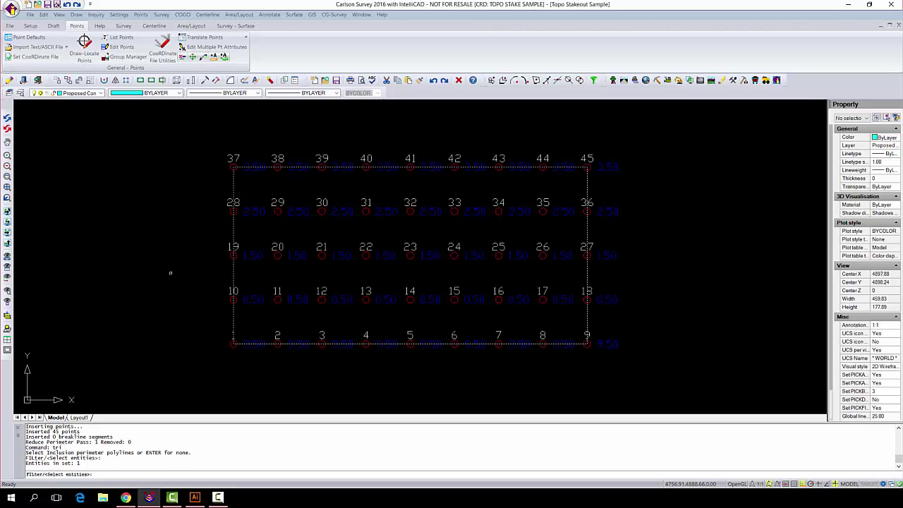
key("Return")
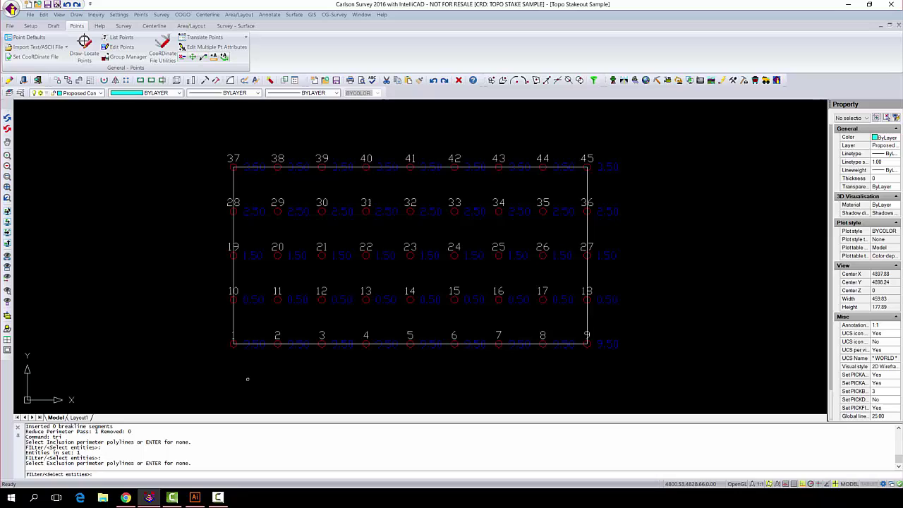
key("Return")
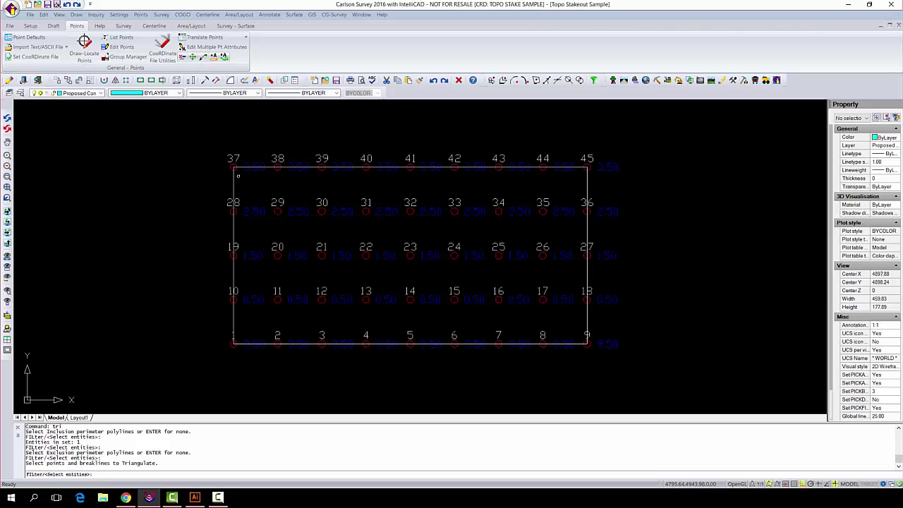
- Select the boundary and window all the points as triangulation input
left_click(233, 185)
left_click(183, 125)
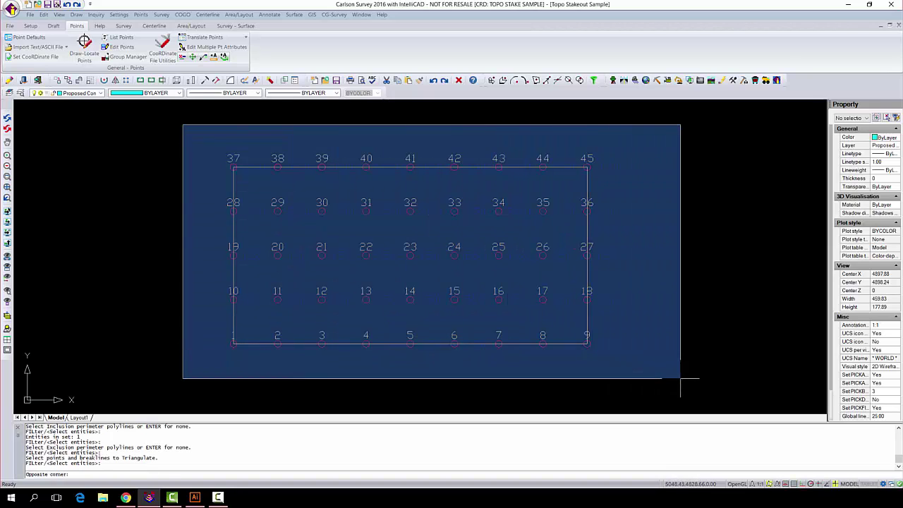
left_click(689, 380)
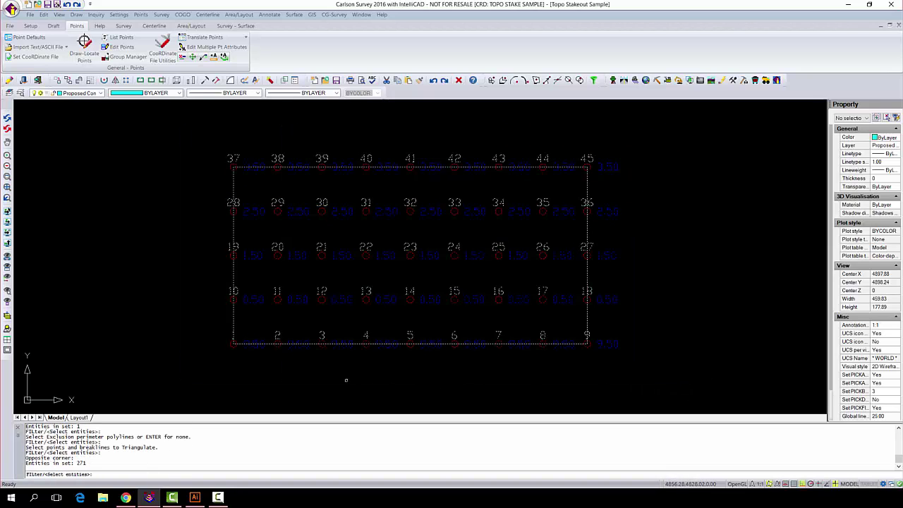
- Finish the selection to generate the TIN lines and labelled contours, writing Haag test 1.tin
key("Return")
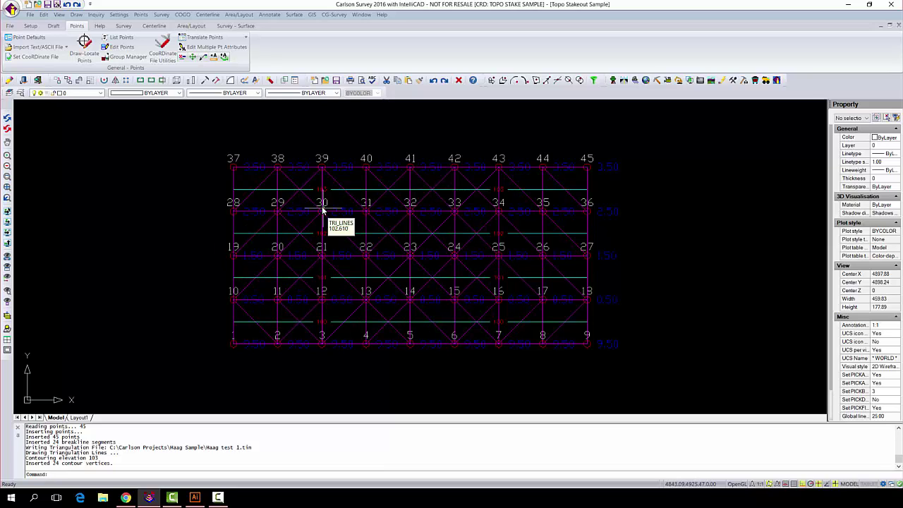
left_click(86, 94)
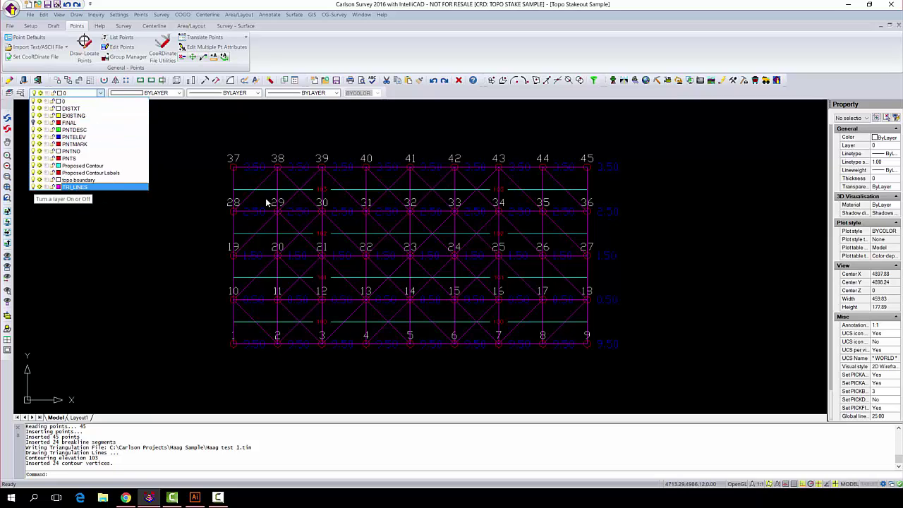
- Turn off the TRI_LINES, PNTELEV, PNTNO and PNTS layers
left_click(73, 290)
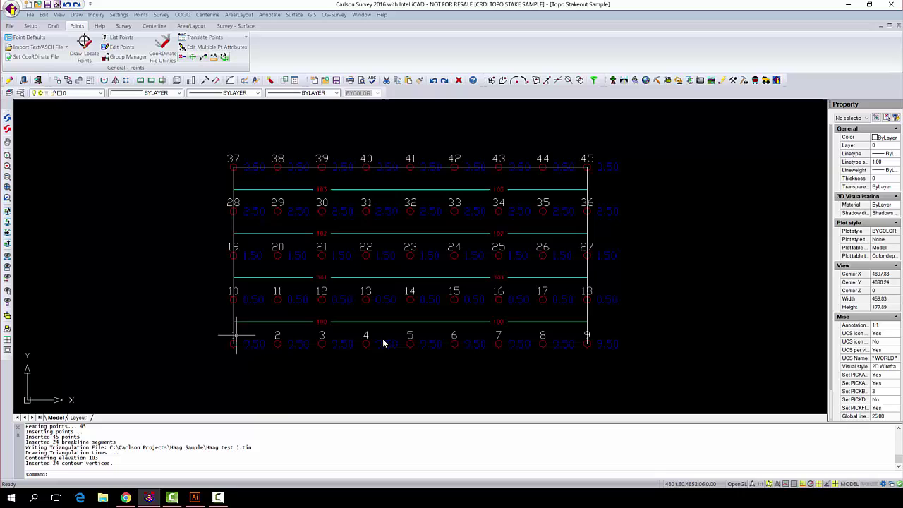
left_click(84, 95)
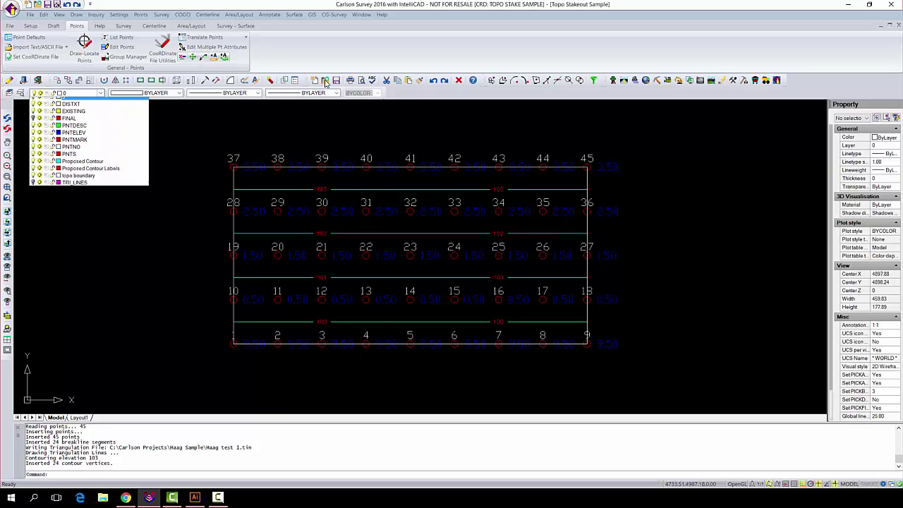
left_click(33, 137)
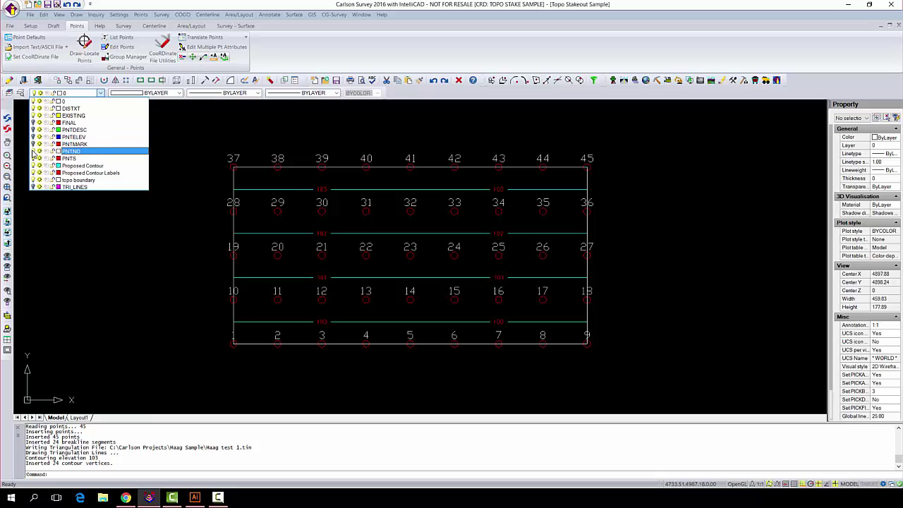
left_click(33, 151)
left_click(33, 158)
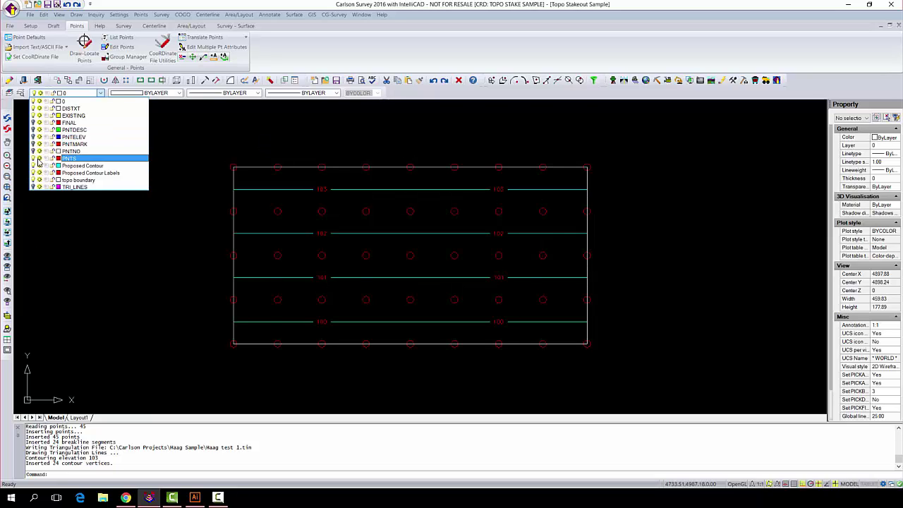
left_click(427, 289)
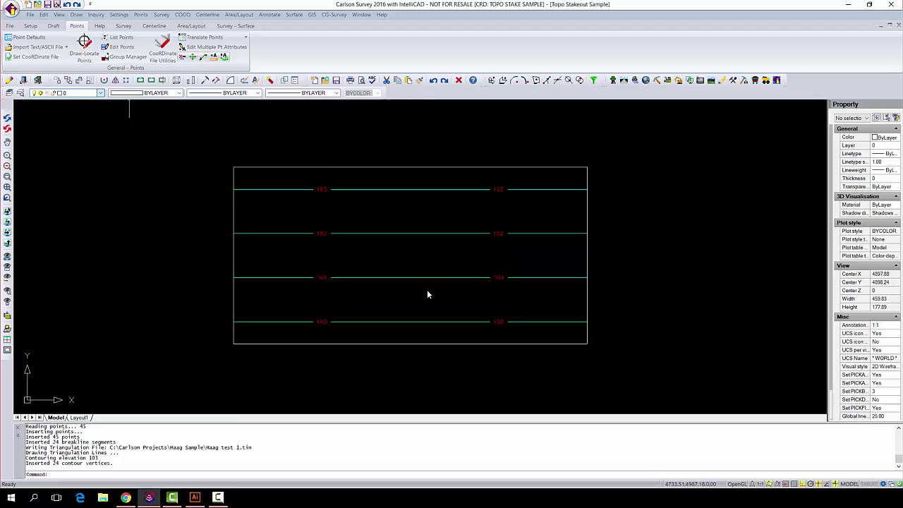